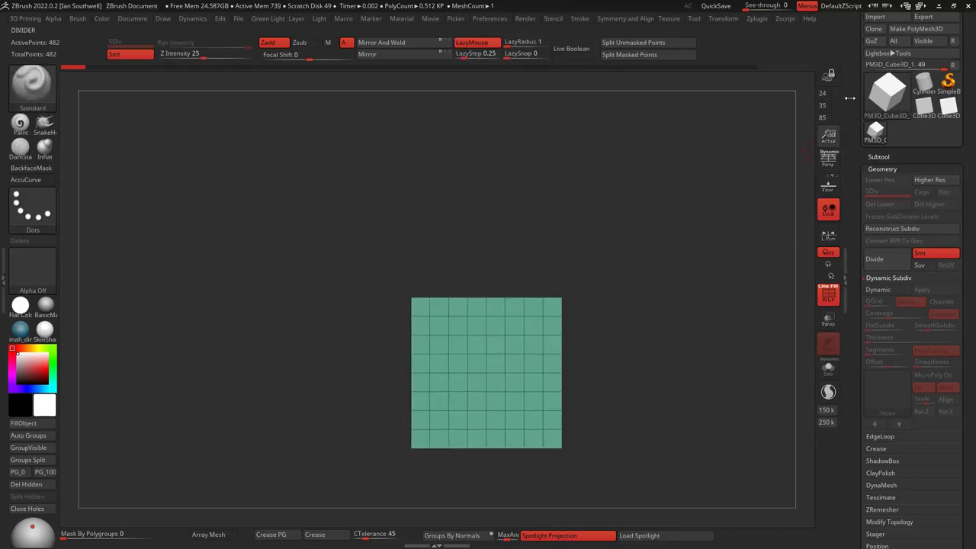
Convert the cube to a DynaMesh at resolution 128.
{"action": "scroll", "coordinate": [871, 192], "scroll_direction": "up", "scroll_amount": 5}
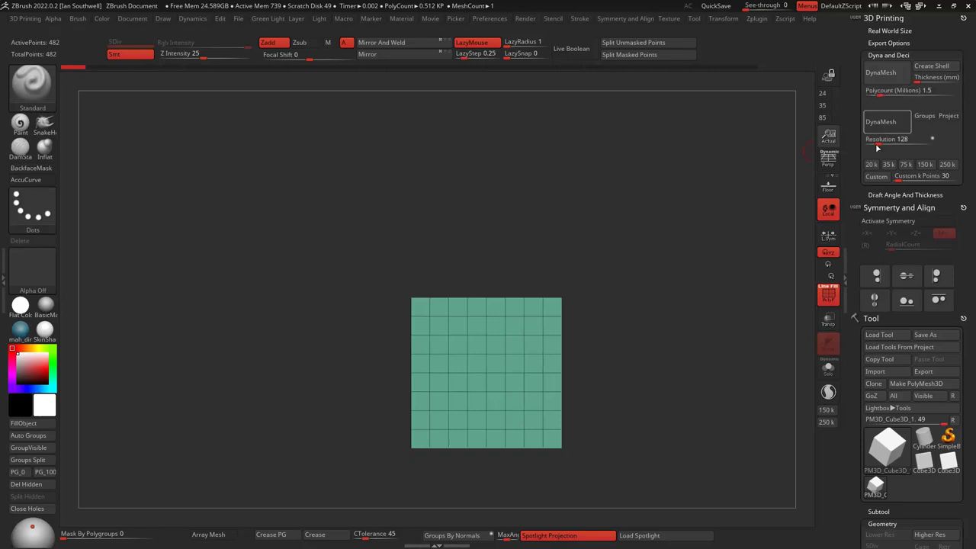
{"action": "left_click", "coordinate": [881, 121]}
{"action": "left_click_drag", "start_coordinate": [662, 305], "coordinate": [682, 318]}
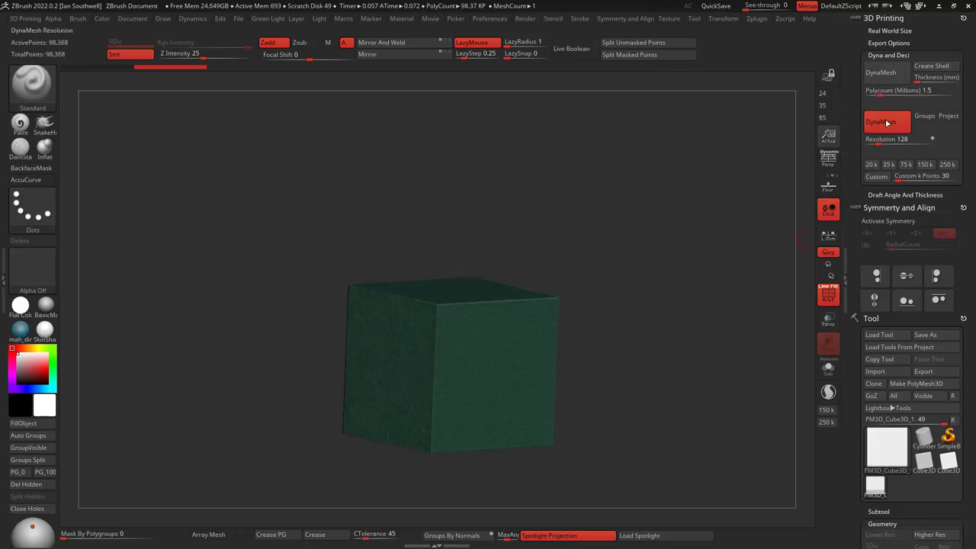
Isolate a narrow vertical slab of the cube, delete the hidden geometry and remesh it with DynaMesh into a closed block.
{"action": "left_click_drag", "start_coordinate": [644, 270], "coordinate": [633, 268], "text": "shift"}
{"action": "left_click_drag", "start_coordinate": [464, 248], "coordinate": [494, 487], "text": "ctrl+shift"}
{"action": "left_click_drag", "start_coordinate": [581, 394], "coordinate": [629, 391]}
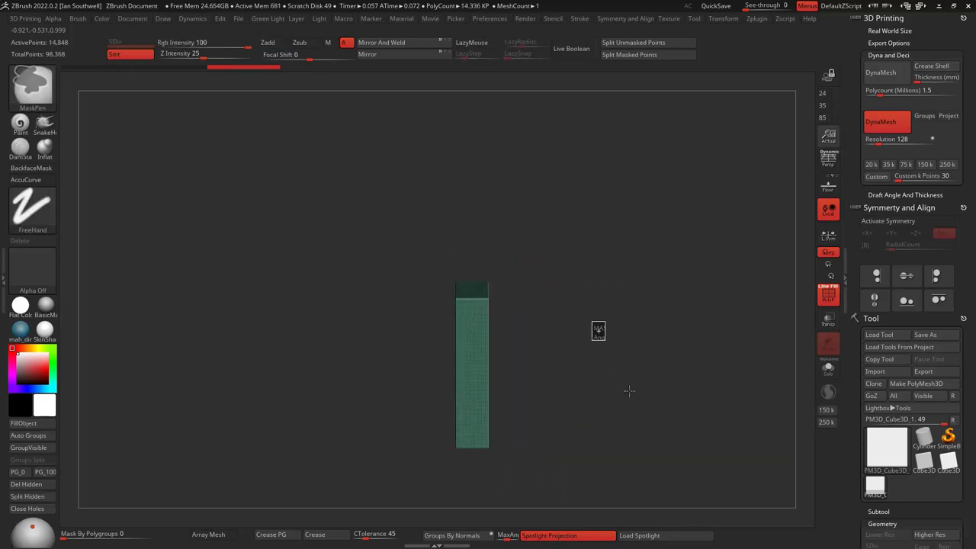
{"action": "mouse_move", "coordinate": [591, 322]}
{"action": "left_mouse_down", "text": "ctrl"}
{"action": "mouse_move", "coordinate": [629, 390]}
{"action": "mouse_move", "coordinate": [670, 381]}
{"action": "mouse_move", "coordinate": [574, 316]}
{"action": "left_mouse_up", "text": "ctrl"}
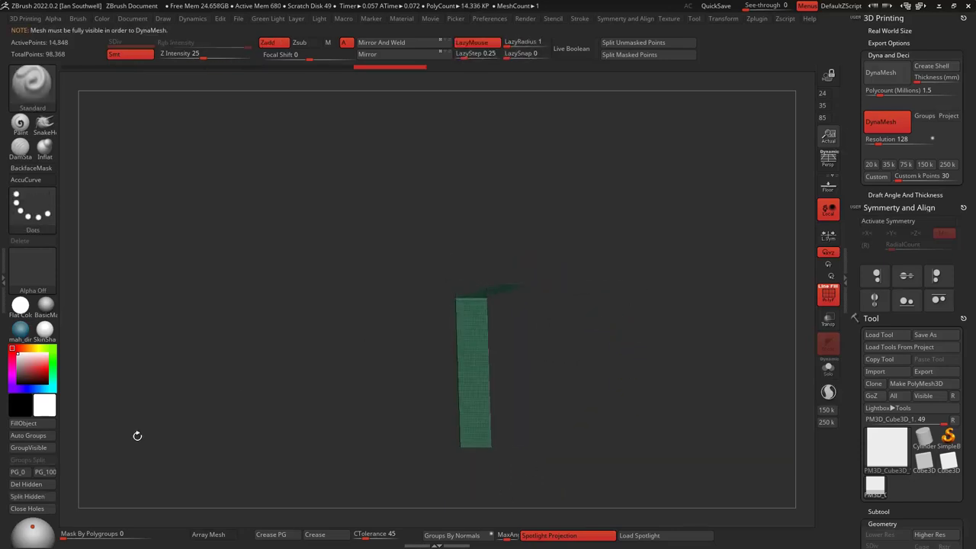
{"action": "left_click", "coordinate": [26, 485]}
{"action": "left_click_drag", "start_coordinate": [142, 447], "coordinate": [561, 274]}
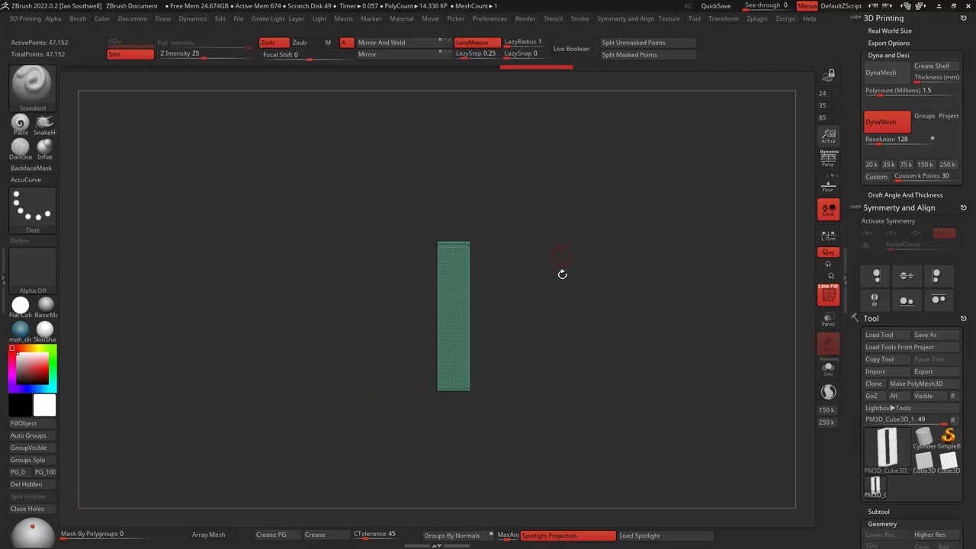
Cut a rounded C-shaped notch into the lower half of the slab's side with the KnifeCurve brush.
{"action": "left_click", "coordinate": [32, 82], "text": "ctrl+shift"}
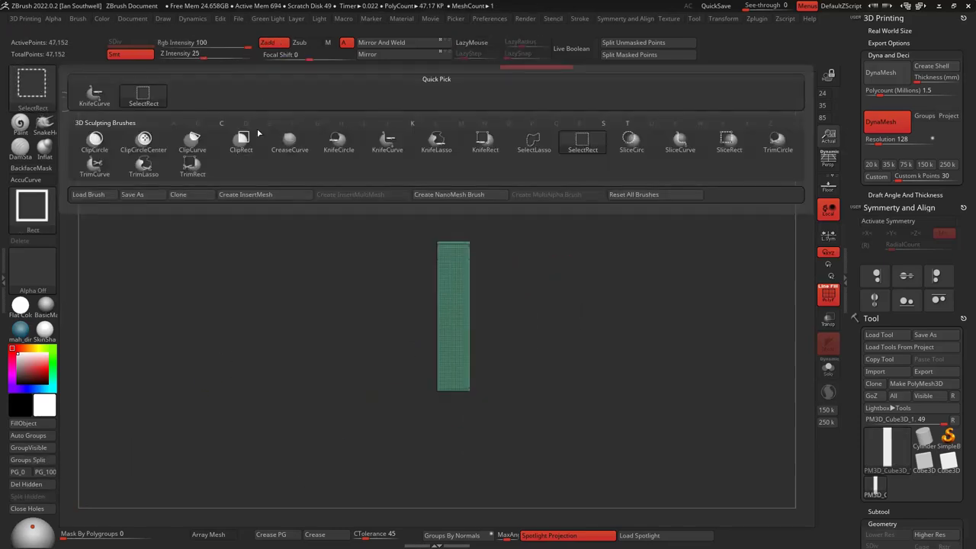
{"action": "mouse_move", "coordinate": [354, 152]}
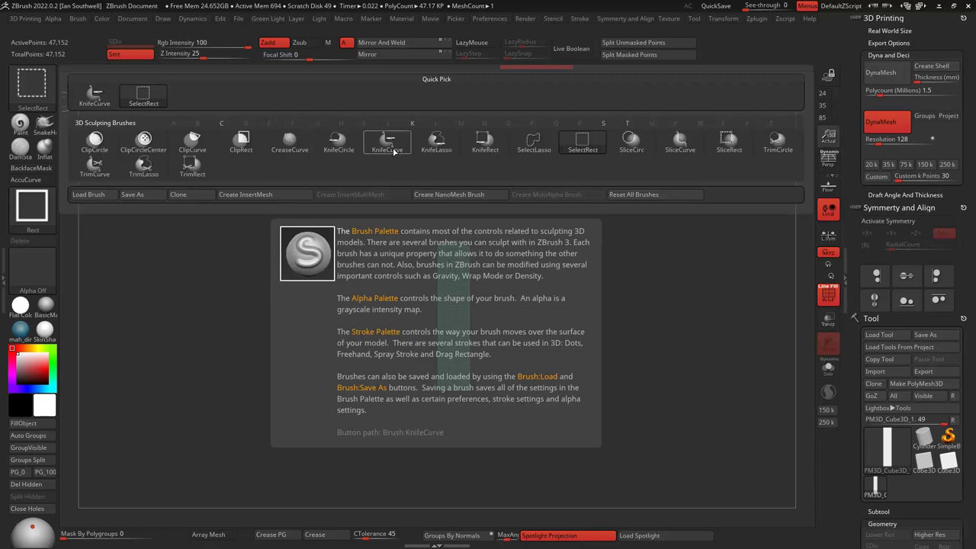
{"action": "mouse_move", "coordinate": [445, 149]}
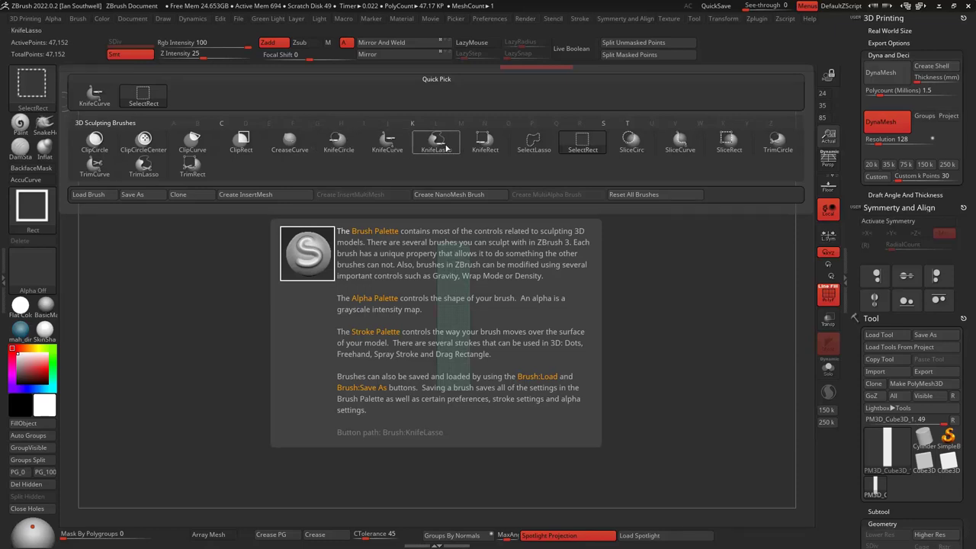
{"action": "left_click", "coordinate": [389, 145]}
{"action": "mouse_move", "coordinate": [497, 221]}
{"action": "left_mouse_down"}
{"action": "mouse_move", "coordinate": [480, 296]}
{"action": "mouse_move", "coordinate": [455, 300]}
{"action": "mouse_move", "coordinate": [456, 356]}
{"action": "left_mouse_up"}
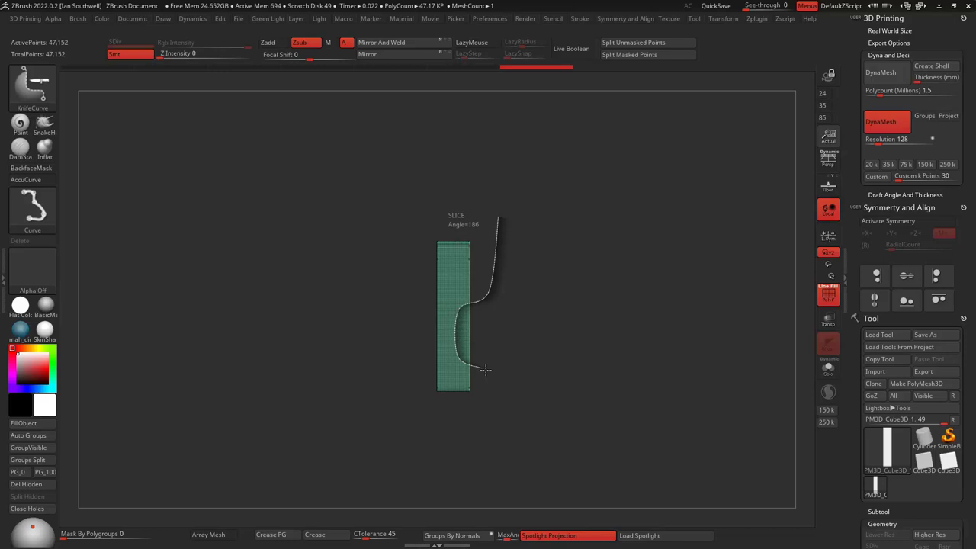
{"action": "left_click_drag", "start_coordinate": [490, 374], "coordinate": [491, 375]}
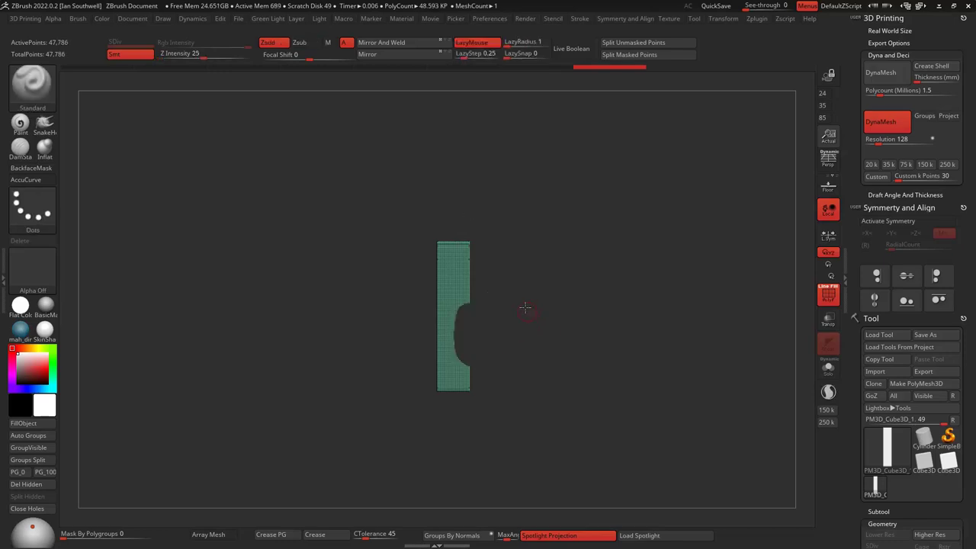
{"action": "left_click_drag", "start_coordinate": [523, 307], "coordinate": [402, 327]}
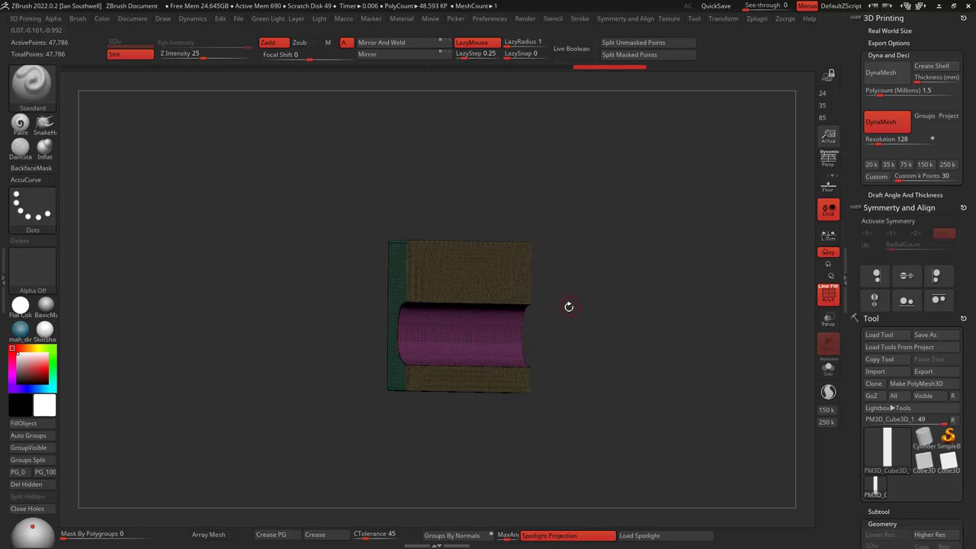
{"action": "left_click_drag", "start_coordinate": [567, 306], "coordinate": [588, 262]}
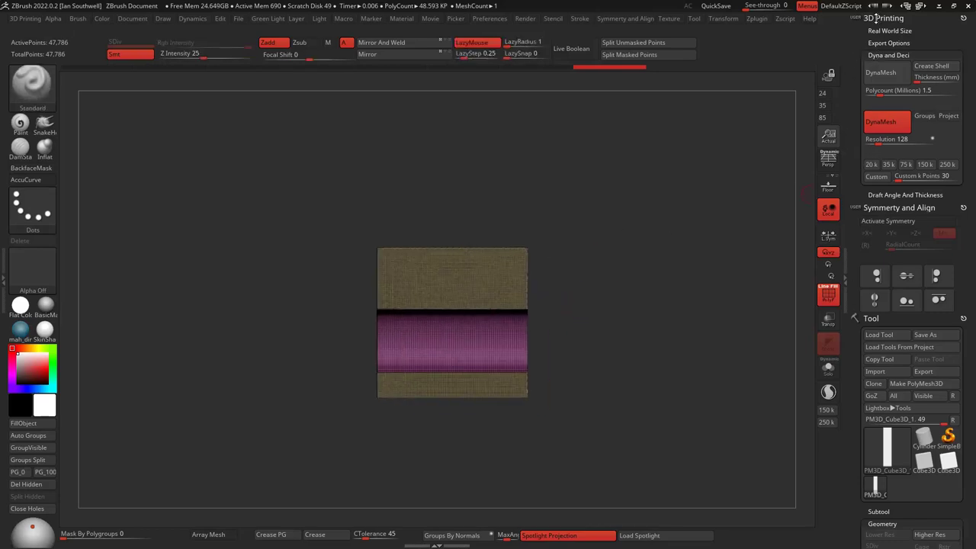
Load the 512_HardSurface_Spotlight.ZSL shape set from the Spotlight library and move its shape grid beside the block.
{"action": "left_click", "coordinate": [878, 18]}
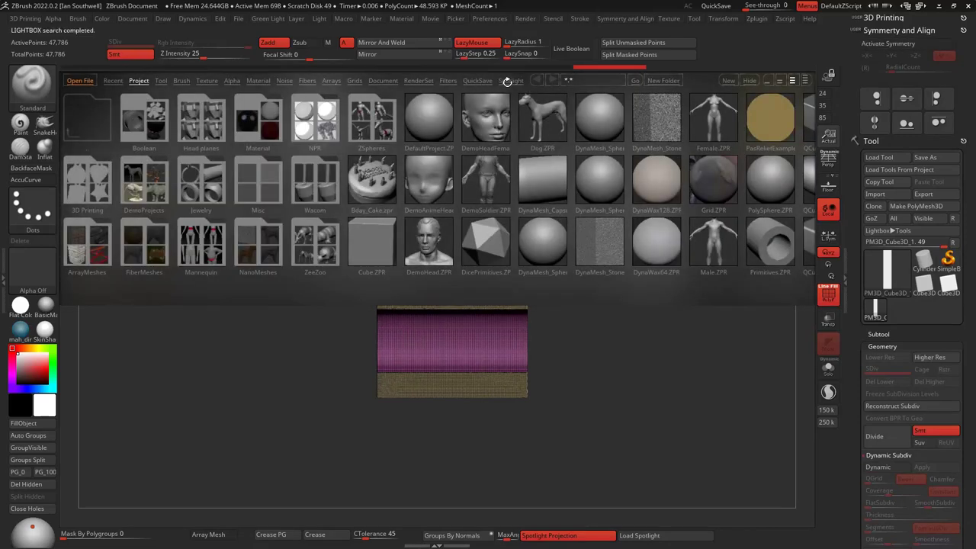
{"action": "left_click", "coordinate": [509, 81]}
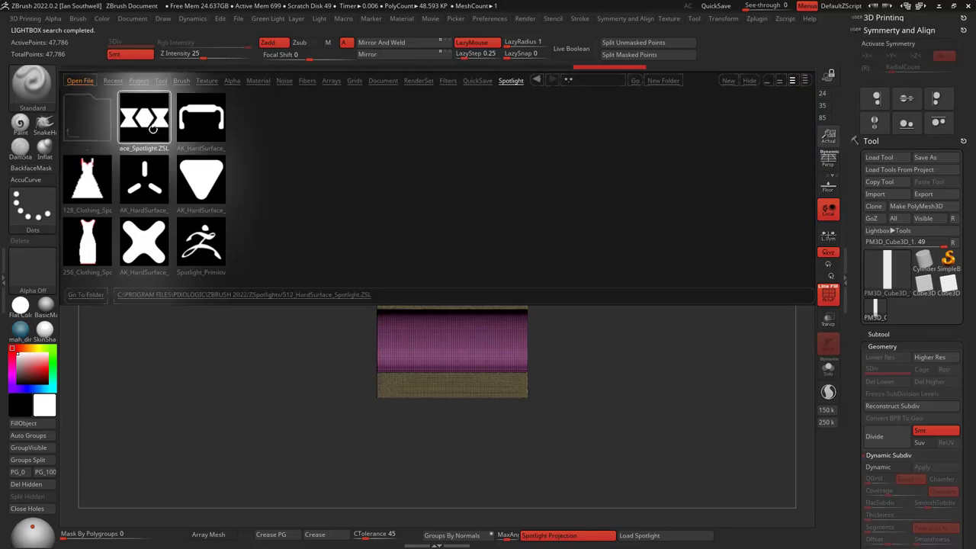
{"action": "double_click", "coordinate": [145, 120]}
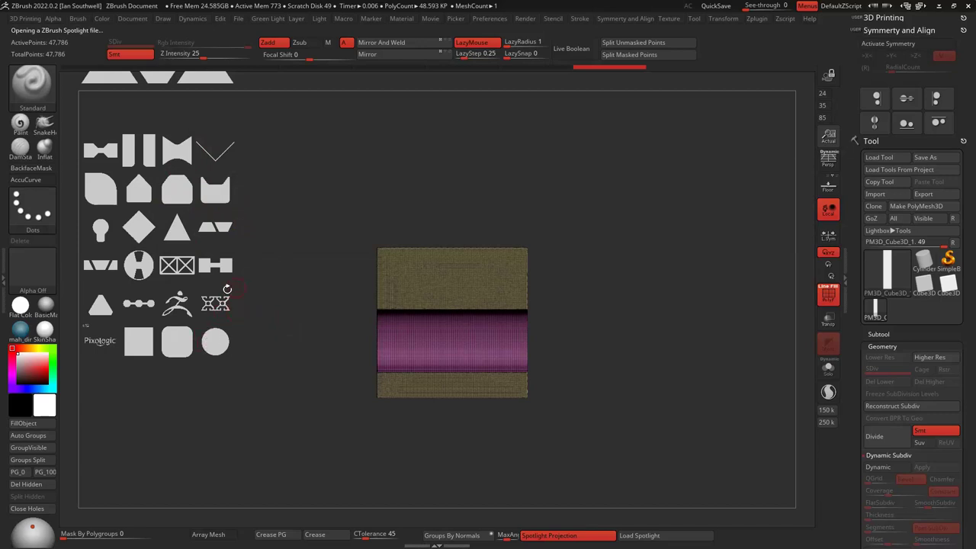
{"action": "left_click_drag", "start_coordinate": [291, 151], "coordinate": [294, 232]}
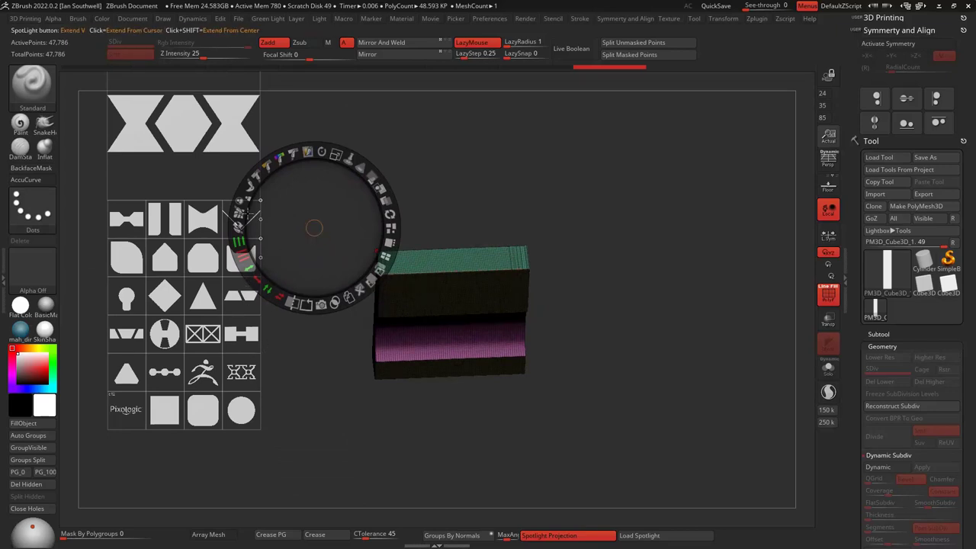
Pull the cut-corner triangle out of the Spotlight shape grid, enlarge it beside the block and leave Spotlight editing in a front view.
{"action": "left_click", "coordinate": [129, 372]}
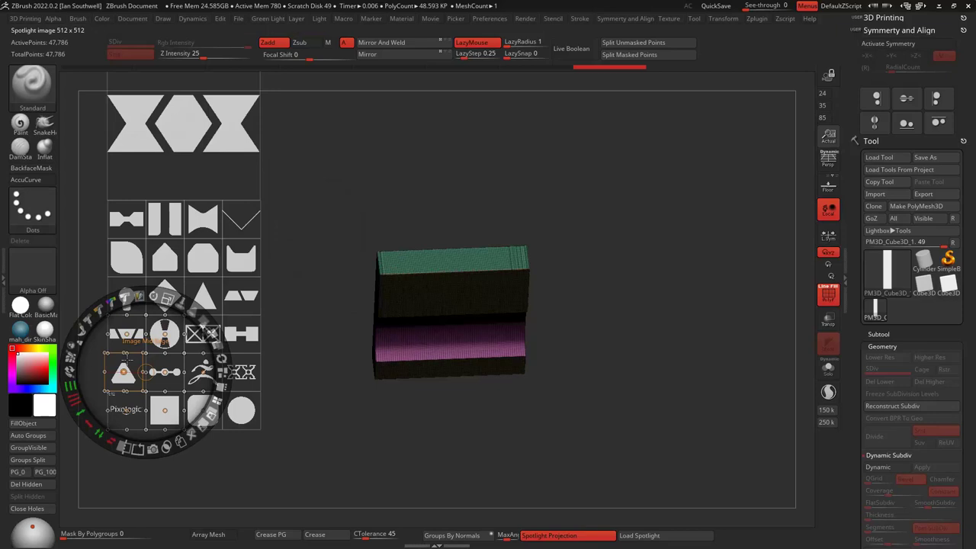
{"action": "left_click_drag", "start_coordinate": [146, 352], "coordinate": [570, 173]}
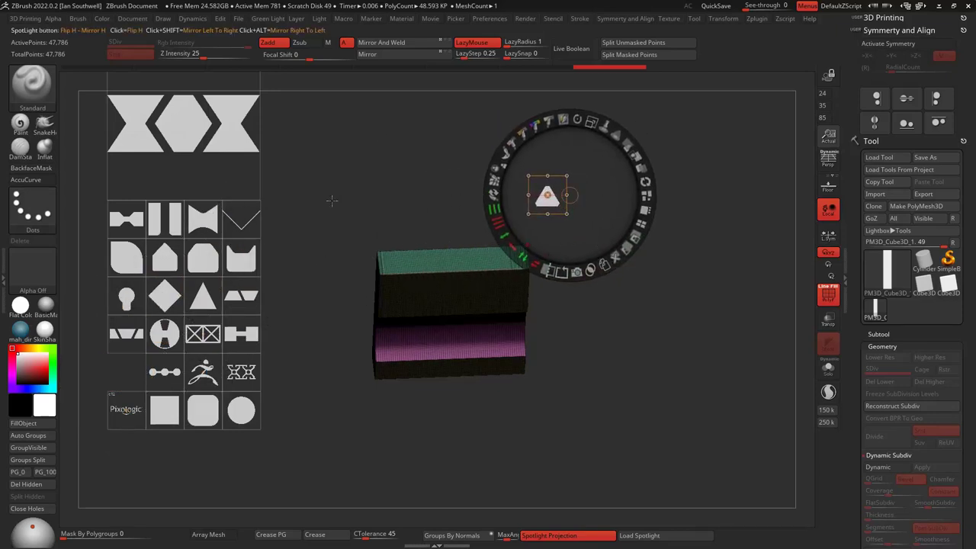
{"action": "left_click_drag", "start_coordinate": [378, 167], "coordinate": [115, 249]}
{"action": "left_click_drag", "start_coordinate": [294, 271], "coordinate": [282, 222]}
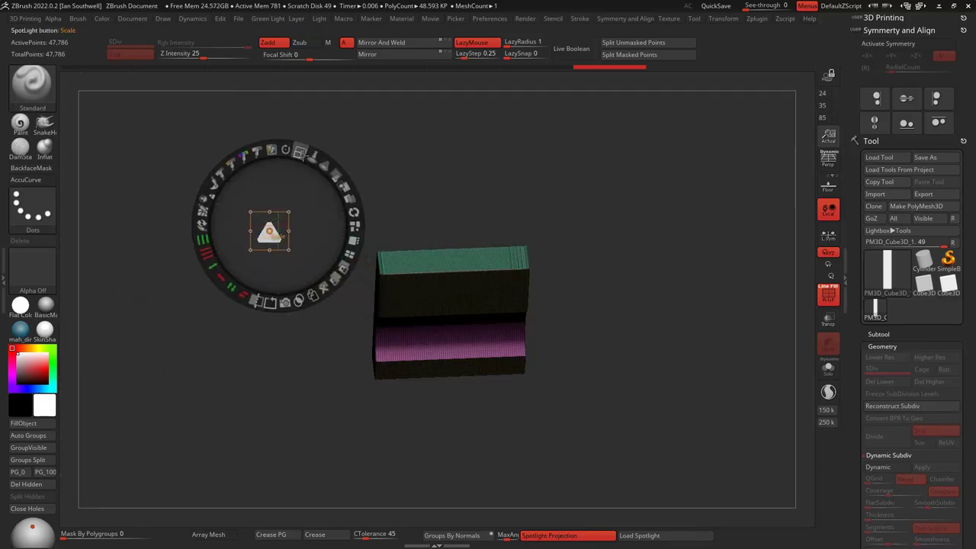
{"action": "left_click_drag", "start_coordinate": [301, 153], "coordinate": [349, 261]}
{"action": "left_click_drag", "start_coordinate": [445, 200], "coordinate": [439, 208]}
{"action": "left_click_drag", "start_coordinate": [575, 188], "coordinate": [571, 175]}
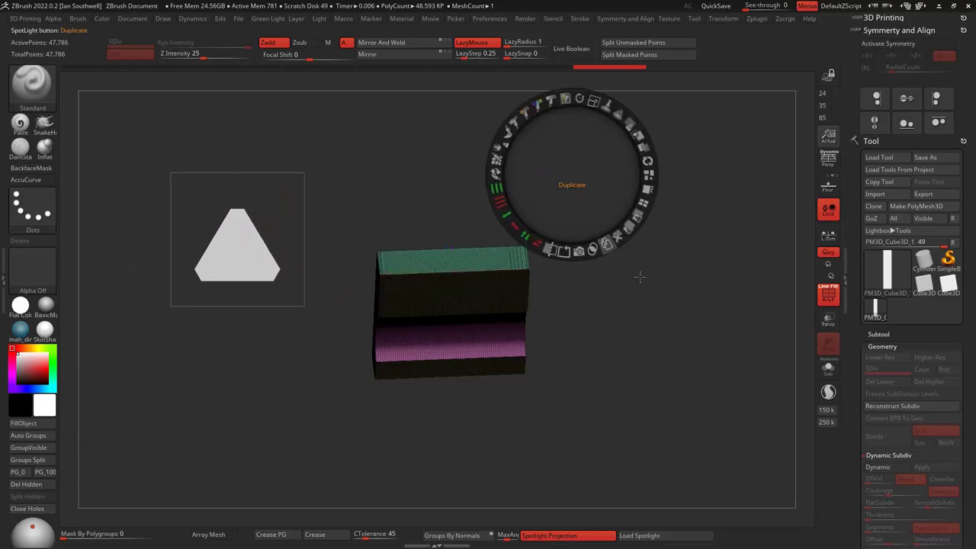
{"action": "left_click_drag", "start_coordinate": [621, 310], "coordinate": [620, 291]}
{"action": "key", "text": "z"}
{"action": "left_click_drag", "start_coordinate": [597, 327], "coordinate": [587, 255], "text": "shift"}
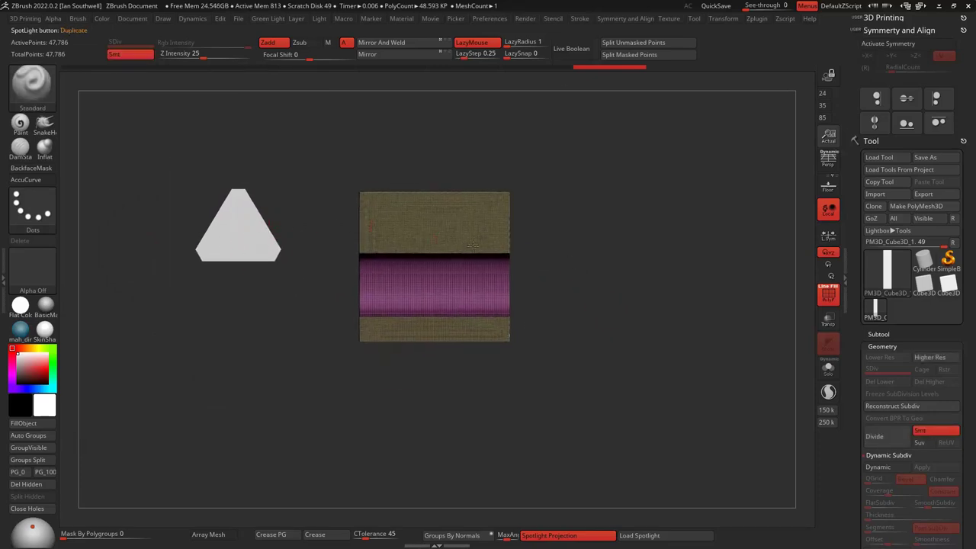
Collapse the Symmetry and Align, Dynamic Subdiv and Geometry settings and expand the Subtool list.
{"action": "left_click", "coordinate": [879, 29]}
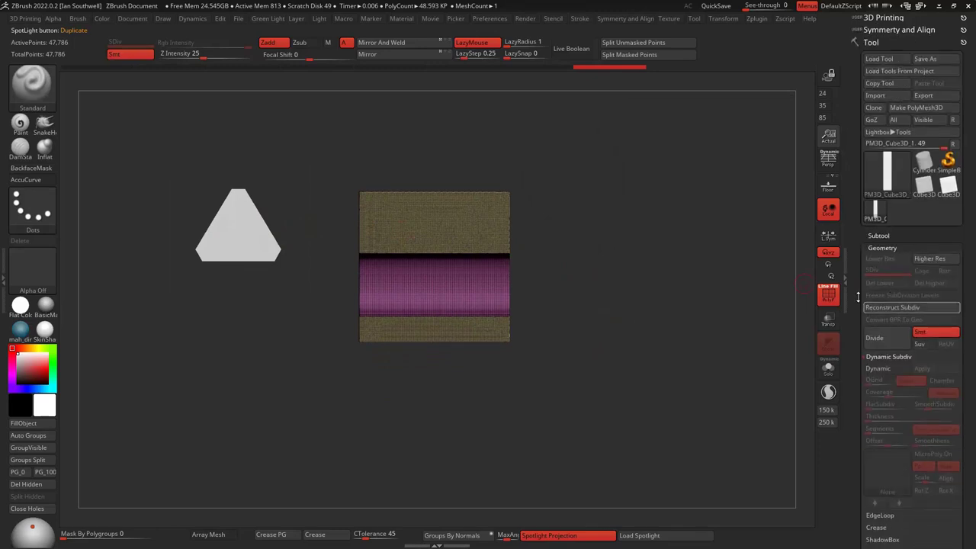
{"action": "left_click", "coordinate": [884, 357]}
{"action": "left_click", "coordinate": [883, 248]}
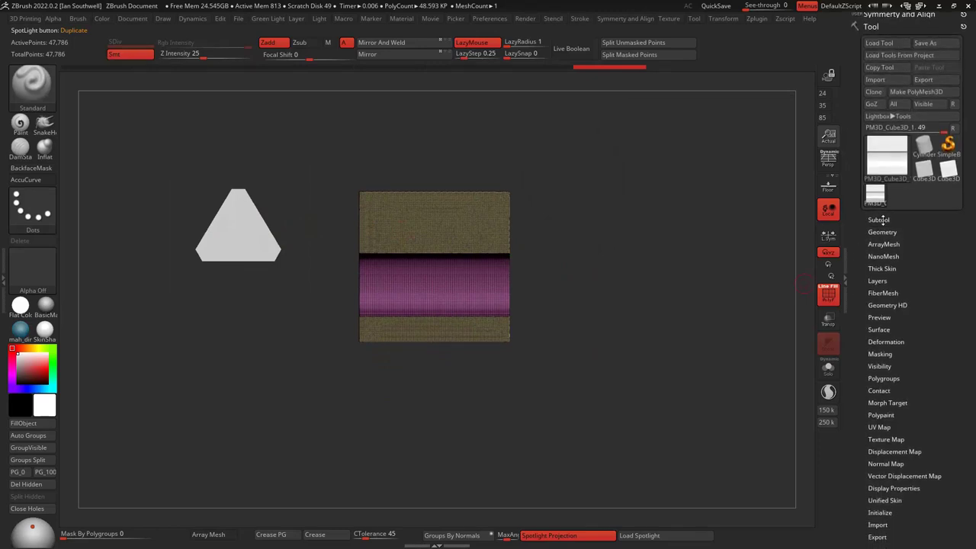
{"action": "left_click", "coordinate": [883, 232]}
{"action": "left_click", "coordinate": [878, 221]}
{"action": "left_click_drag", "start_coordinate": [854, 232], "coordinate": [856, 263]}
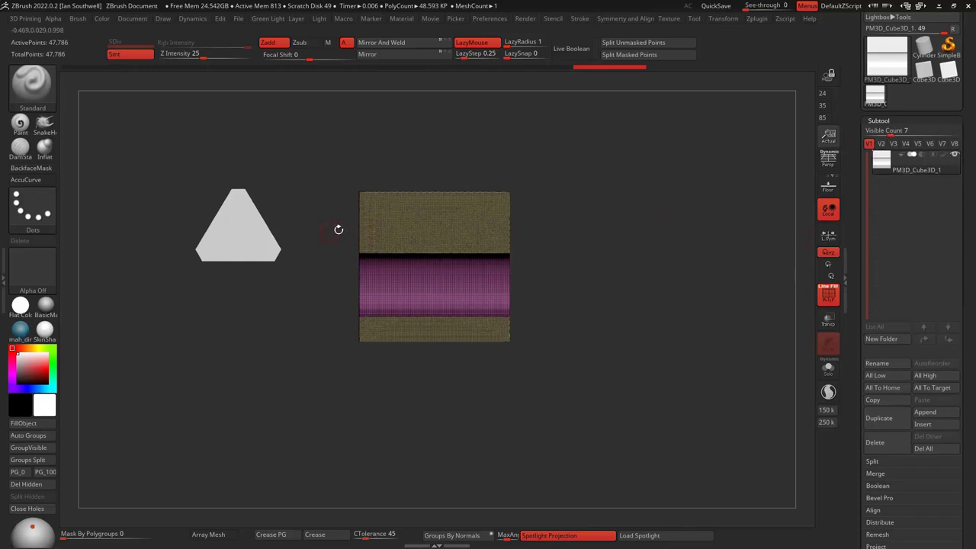
Reduce the Spotlight triangle's size and move it to the opposite side of the block.
{"action": "left_click_drag", "start_coordinate": [307, 239], "coordinate": [393, 234]}
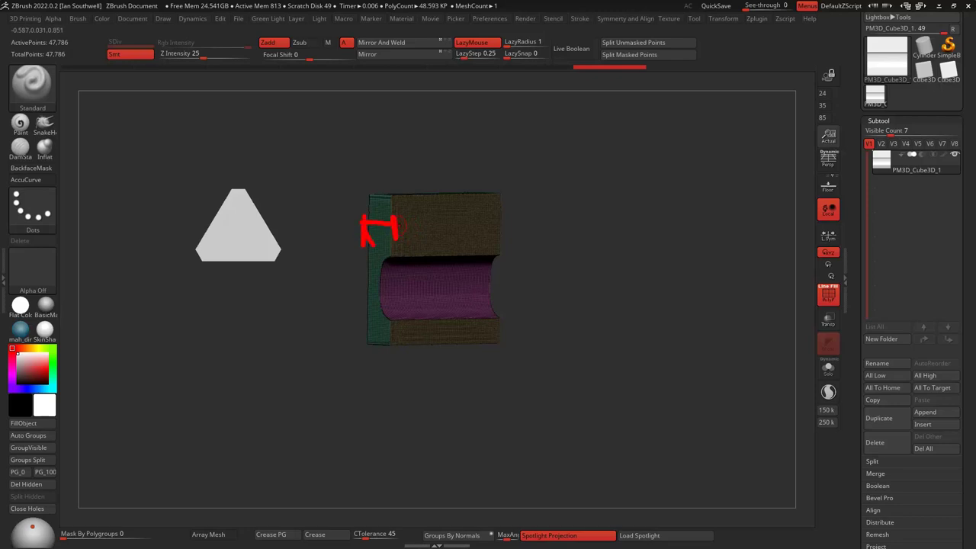
{"action": "key", "text": "Escape"}
{"action": "mouse_move", "coordinate": [526, 218]}
{"action": "left_mouse_down"}
{"action": "mouse_move", "coordinate": [580, 211]}
{"action": "mouse_move", "coordinate": [571, 249]}
{"action": "left_mouse_up"}
{"action": "key", "text": "z"}
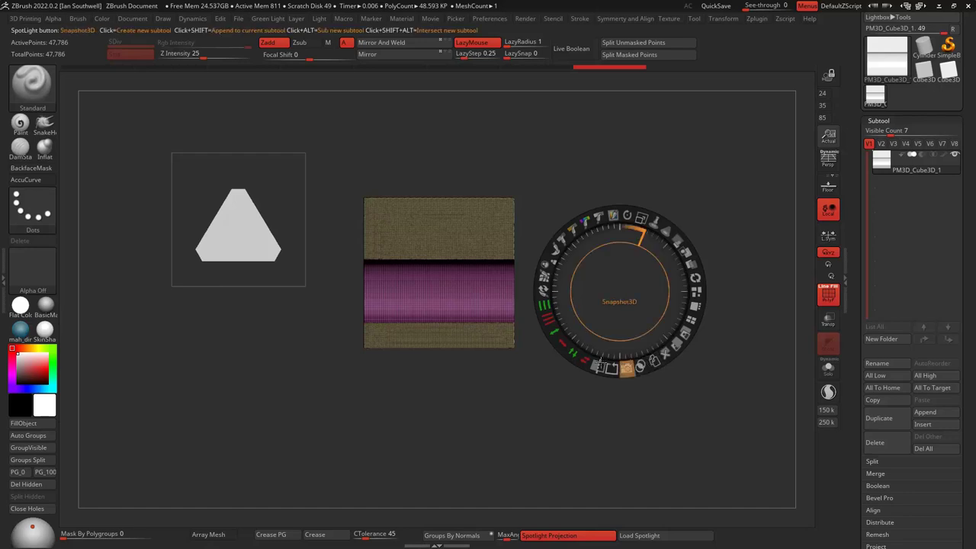
{"action": "left_click_drag", "start_coordinate": [548, 202], "coordinate": [619, 241]}
{"action": "left_click_drag", "start_coordinate": [272, 274], "coordinate": [608, 254]}
{"action": "left_click_drag", "start_coordinate": [595, 176], "coordinate": [544, 181]}
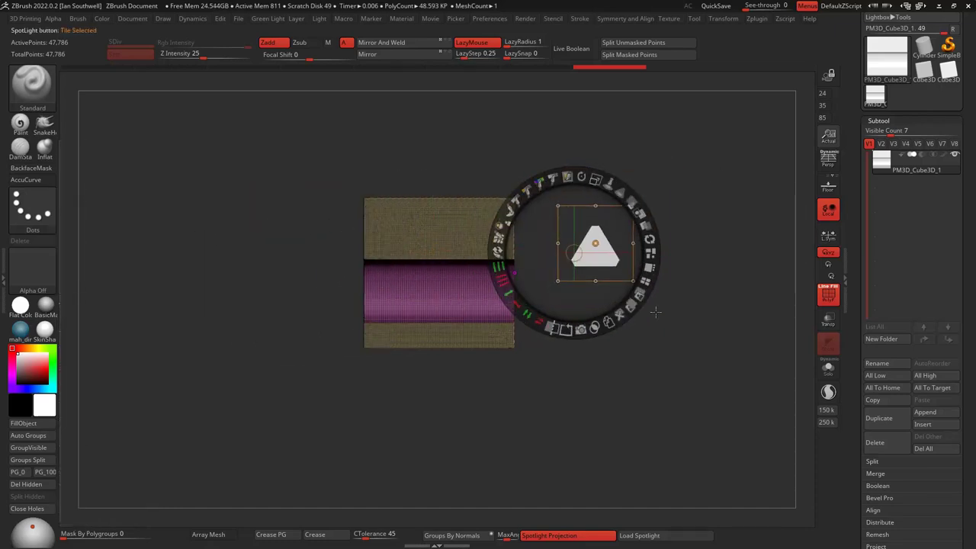
Turn the triangle into a new subtool with Snapshot3D and move the Spotlight shape clear of it.
{"action": "left_click", "coordinate": [594, 329]}
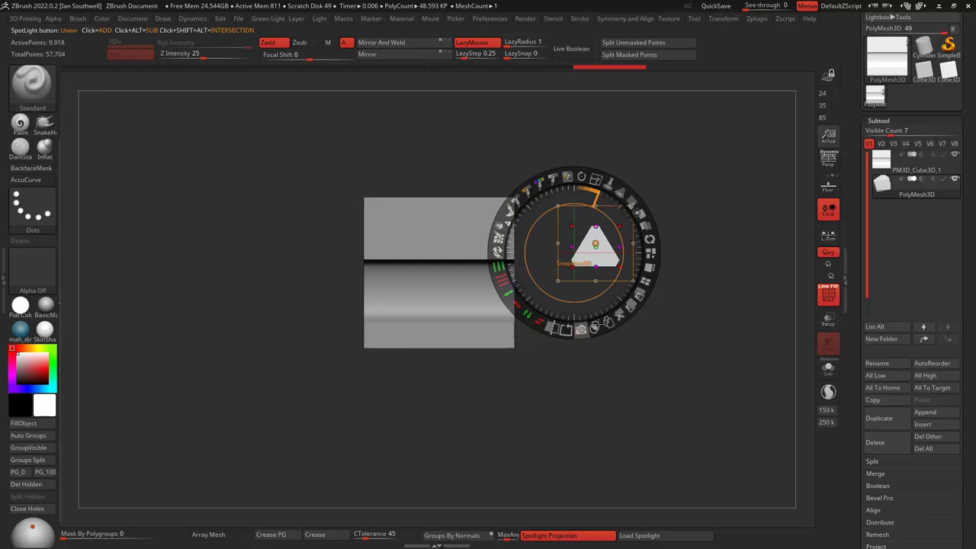
{"action": "left_click_drag", "start_coordinate": [694, 273], "coordinate": [706, 359]}
{"action": "key", "text": "z"}
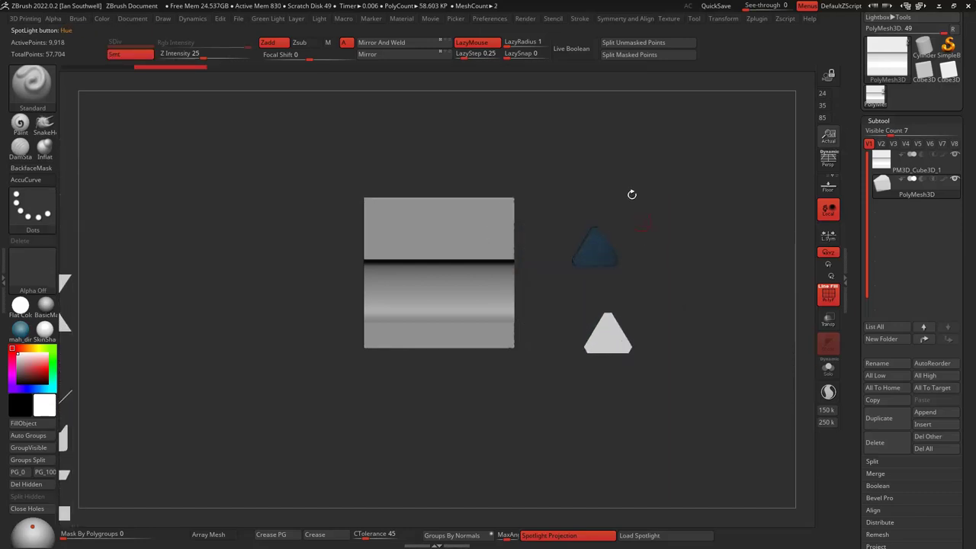
Try scaling the triangle piece along its depth from a side view, then undo the change.
{"action": "left_click_drag", "start_coordinate": [632, 193], "coordinate": [702, 198]}
{"action": "mouse_move", "coordinate": [573, 246]}
{"action": "left_mouse_down"}
{"action": "mouse_move", "coordinate": [529, 233]}
{"action": "mouse_move", "coordinate": [630, 218]}
{"action": "mouse_move", "coordinate": [647, 238]}
{"action": "mouse_move", "coordinate": [497, 226]}
{"action": "mouse_move", "coordinate": [450, 205]}
{"action": "left_mouse_up"}
{"action": "key", "text": "w"}
{"action": "left_click_drag", "start_coordinate": [543, 218], "coordinate": [613, 220]}
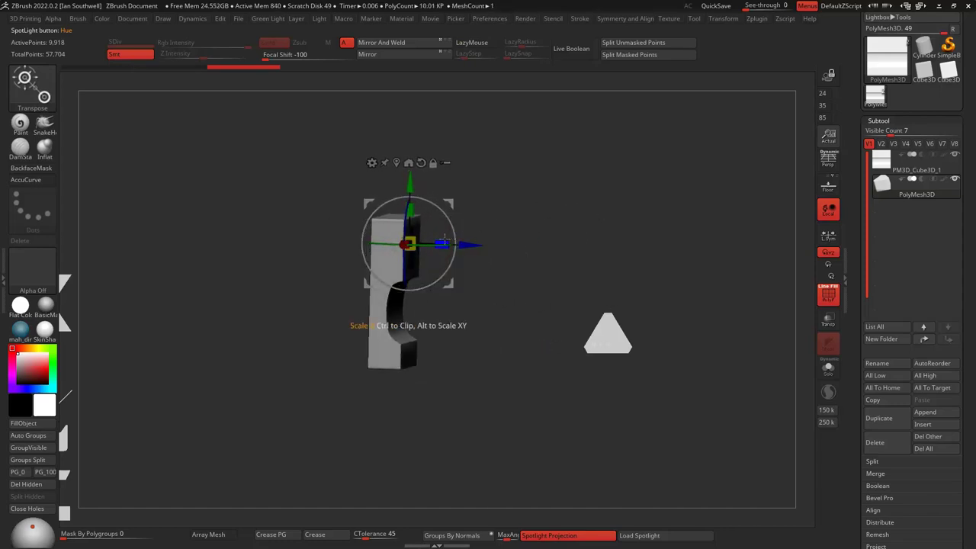
{"action": "left_click_drag", "start_coordinate": [444, 244], "coordinate": [542, 220]}
{"action": "key", "text": "ctrl+z"}
{"action": "key", "text": "ctrl+z"}
Delete the triangle subtool made from the Spotlight shape.
{"action": "left_click_drag", "start_coordinate": [303, 229], "coordinate": [455, 229], "text": "alt"}
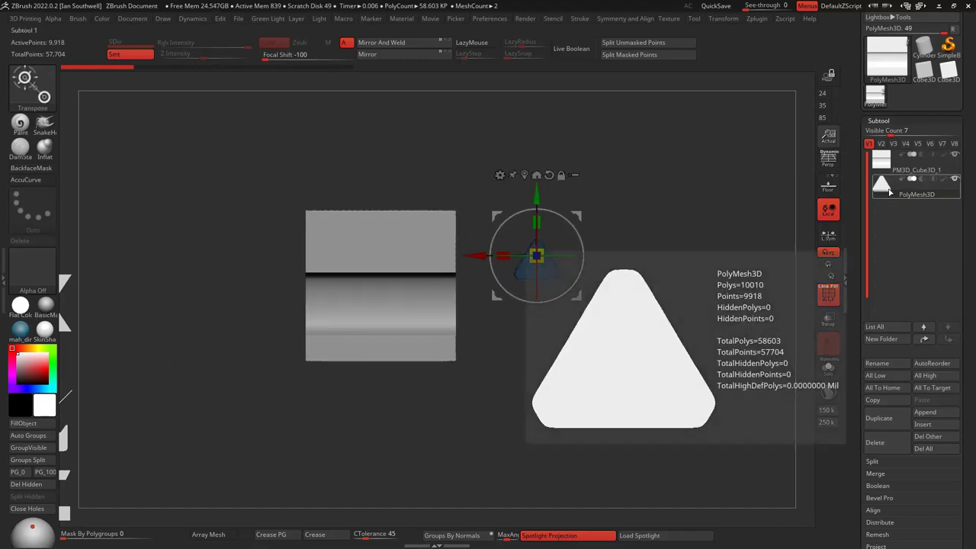
{"action": "mouse_move", "coordinate": [882, 184]}
{"action": "left_click", "coordinate": [878, 442]}
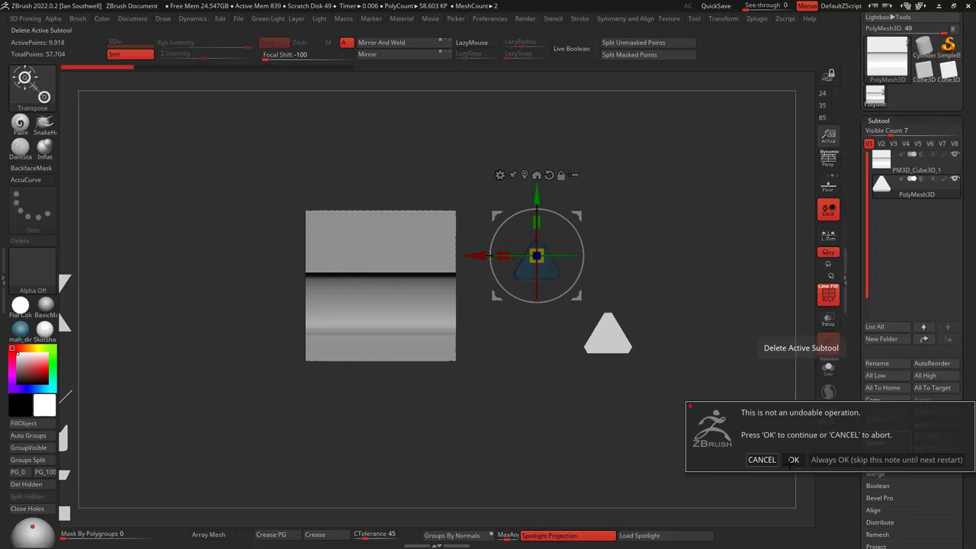
{"action": "left_click", "coordinate": [791, 460]}
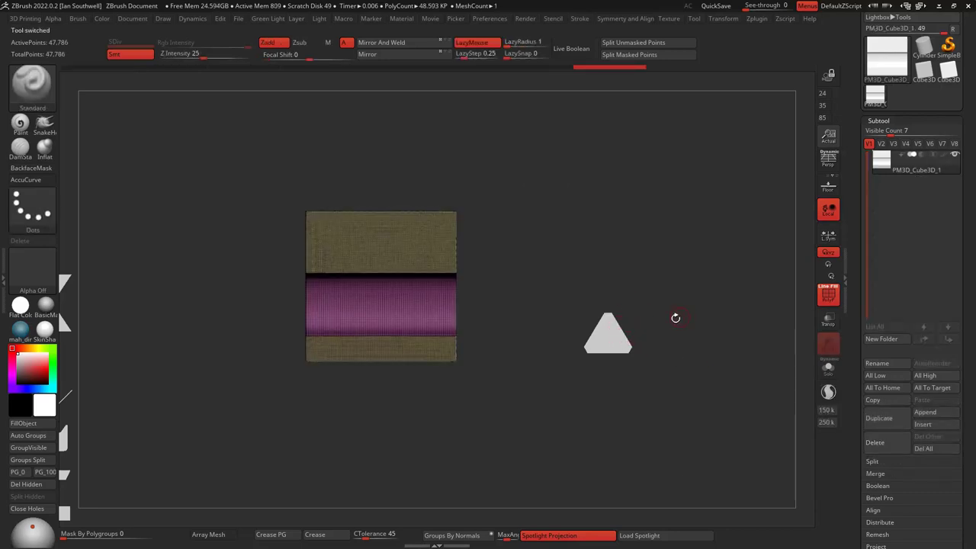
Move the Spotlight triangle close to the block's upper half and create a new subtool from it with Snapshot3D.
{"action": "key", "text": "z"}
{"action": "left_click_drag", "start_coordinate": [611, 333], "coordinate": [512, 241]}
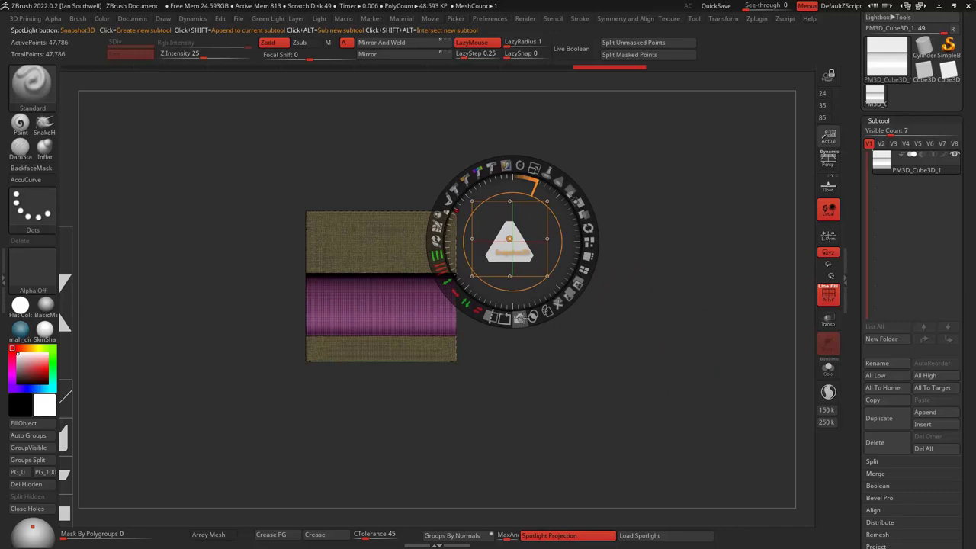
{"action": "left_click", "coordinate": [519, 318]}
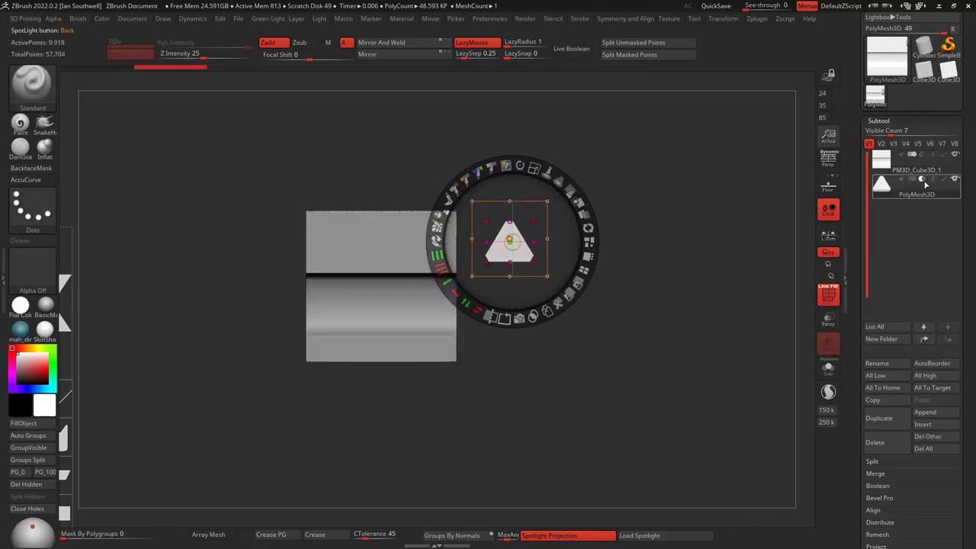
Hide Spotlight and turn on Live Boolean so the subtractive triangle subtool can cut the block.
{"action": "mouse_move", "coordinate": [922, 187]}
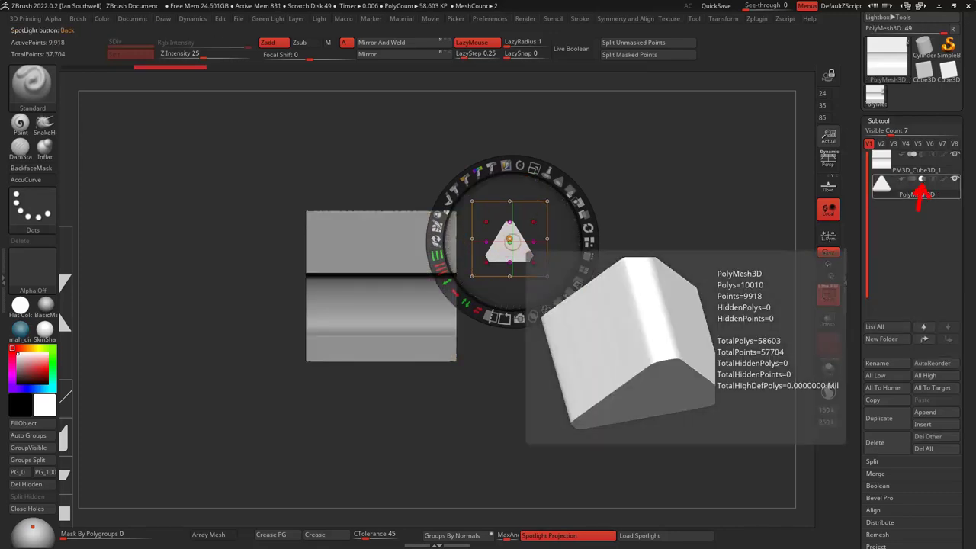
{"action": "left_click_drag", "start_coordinate": [651, 227], "coordinate": [651, 250]}
{"action": "key", "text": "z"}
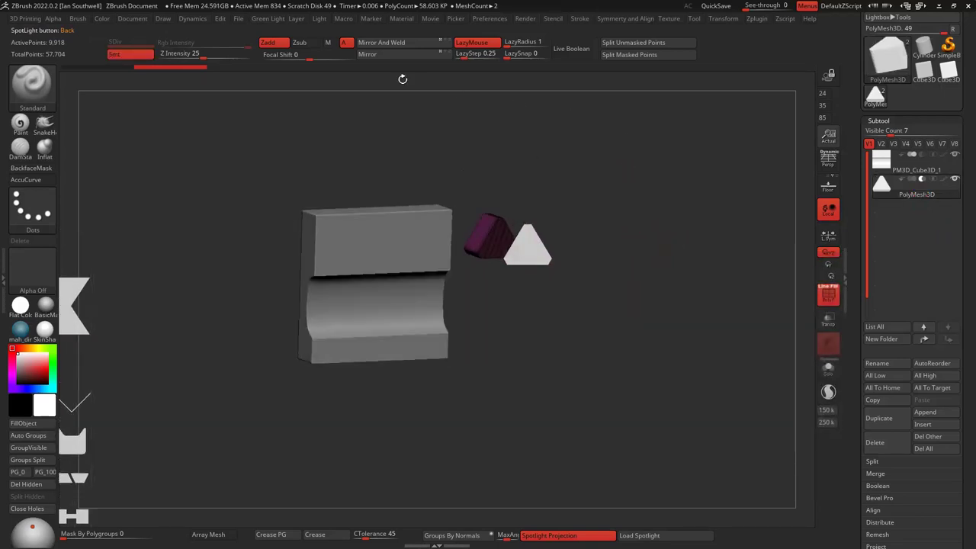
{"action": "left_click", "coordinate": [571, 48]}
Move the triangle sideways into the left part of the block's upper section.
{"action": "key", "text": "w"}
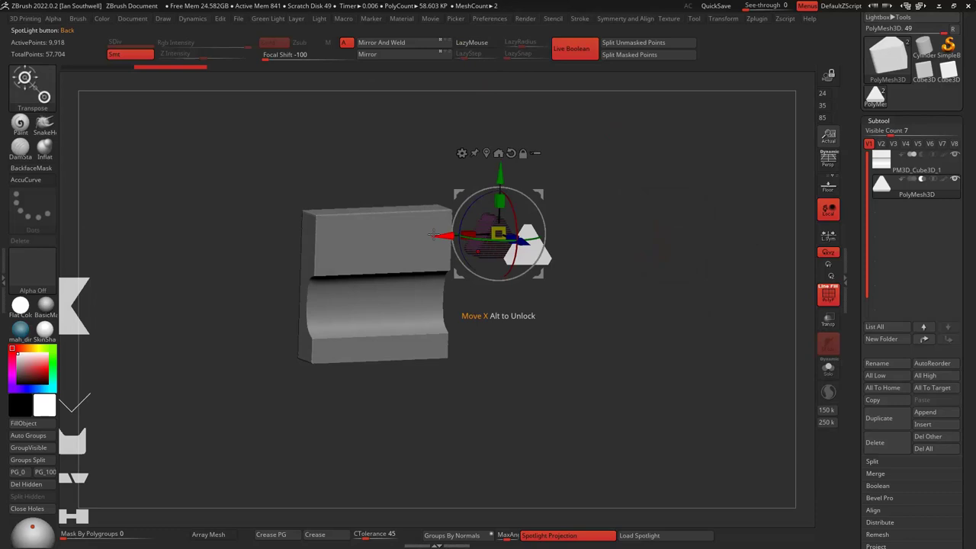
{"action": "left_click_drag", "start_coordinate": [432, 235], "coordinate": [294, 242], "text": "ctrl"}
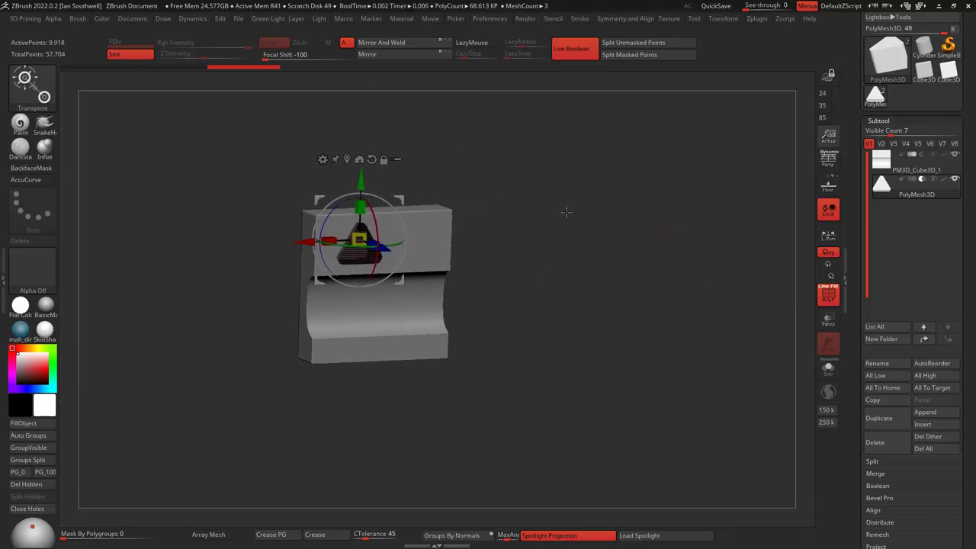
{"action": "left_click_drag", "start_coordinate": [566, 212], "coordinate": [397, 209]}
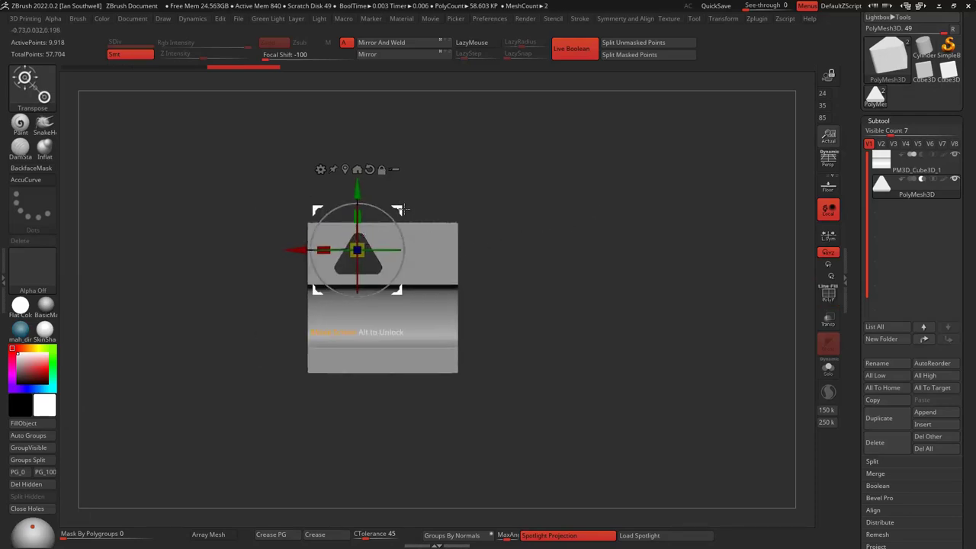
Place an upside-down copy of the triangle beside the original within the same subtool and isolate the subtool in Solo mode.
{"action": "left_click_drag", "start_coordinate": [295, 248], "coordinate": [373, 245], "text": "alt"}
{"action": "mouse_move", "coordinate": [440, 209]}
{"action": "left_mouse_down", "text": "shift"}
{"action": "mouse_move", "coordinate": [469, 297]}
{"action": "mouse_move", "coordinate": [373, 339]}
{"action": "mouse_move", "coordinate": [461, 209]}
{"action": "mouse_move", "coordinate": [437, 212]}
{"action": "left_mouse_up", "text": "shift"}
{"action": "key", "text": "shift+alt+s"}
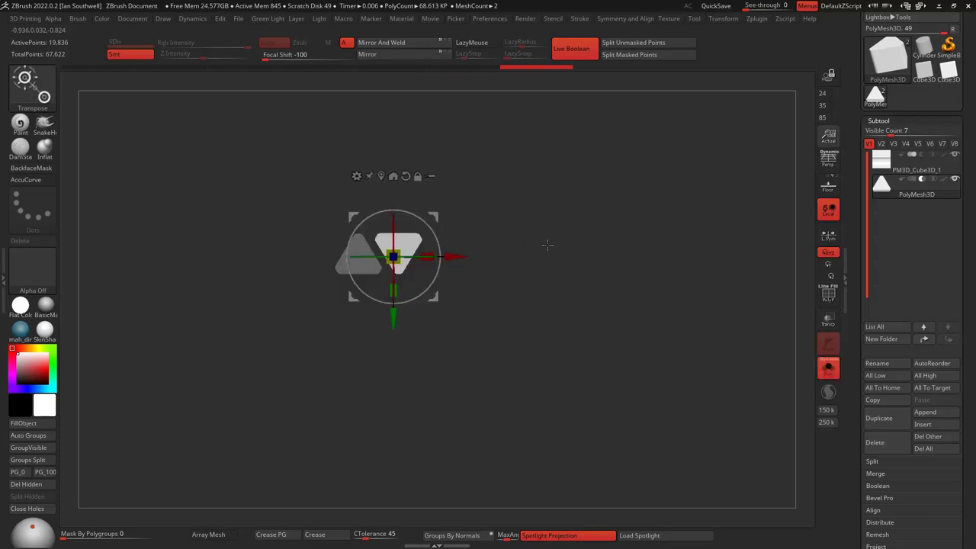
{"action": "left_click_drag", "start_coordinate": [539, 248], "coordinate": [546, 245]}
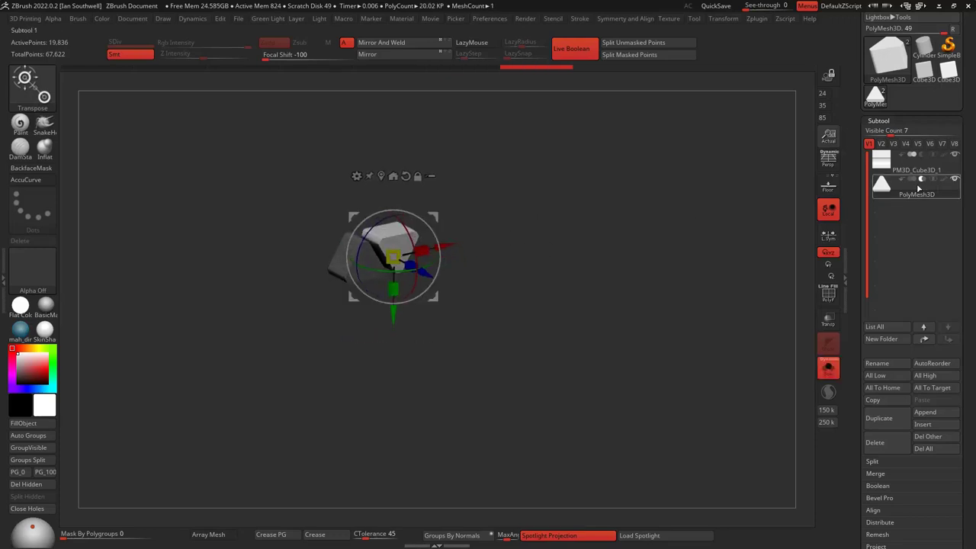
{"action": "mouse_move", "coordinate": [909, 193]}
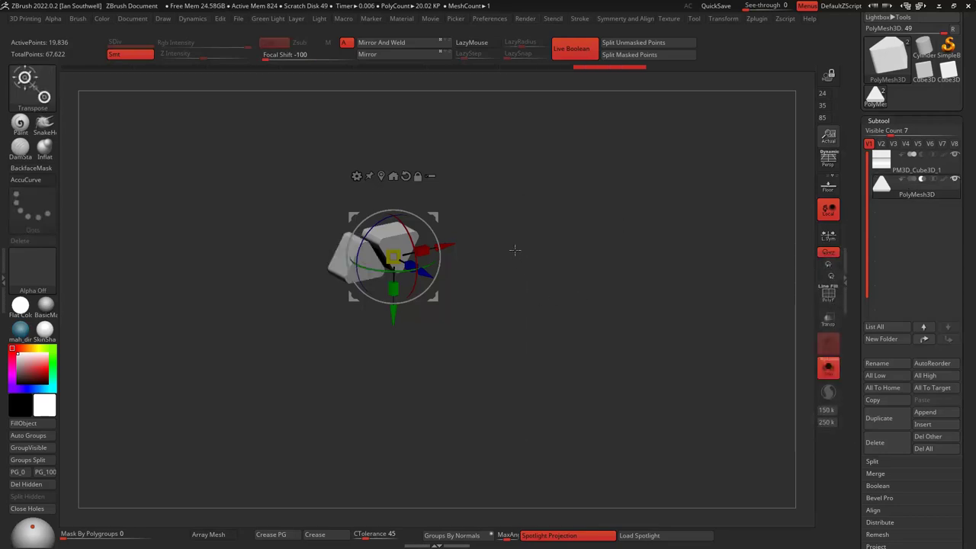
Scale the triangle pair down to about half size and bring the block back into view.
{"action": "left_click_drag", "start_coordinate": [392, 257], "coordinate": [384, 263]}
{"action": "left_click_drag", "start_coordinate": [473, 241], "coordinate": [479, 238], "text": "shift"}
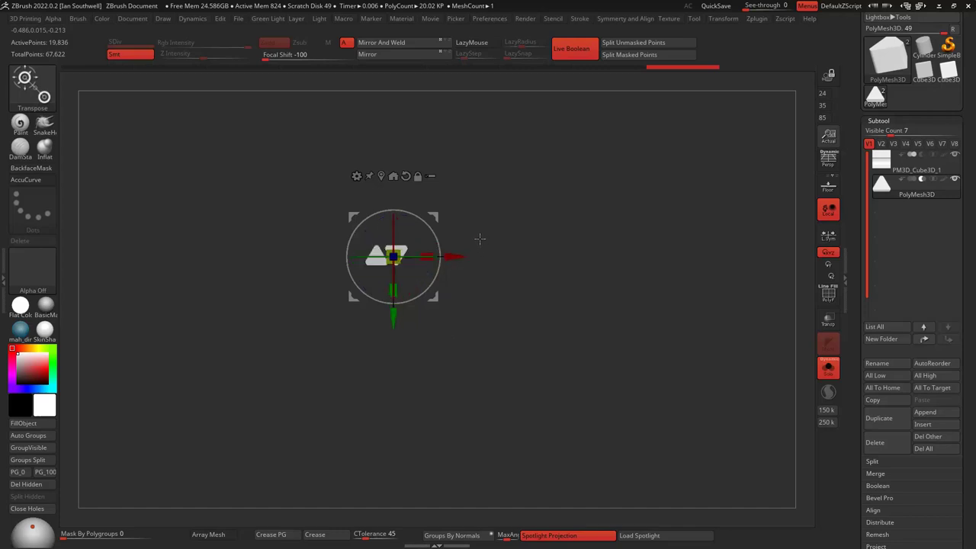
{"action": "key", "text": "alt+s"}
Show the polyframe and move the triangle pair forward through the block's thickness.
{"action": "left_click_drag", "start_coordinate": [538, 246], "coordinate": [585, 241], "text": "alt"}
{"action": "key", "text": "shift+f"}
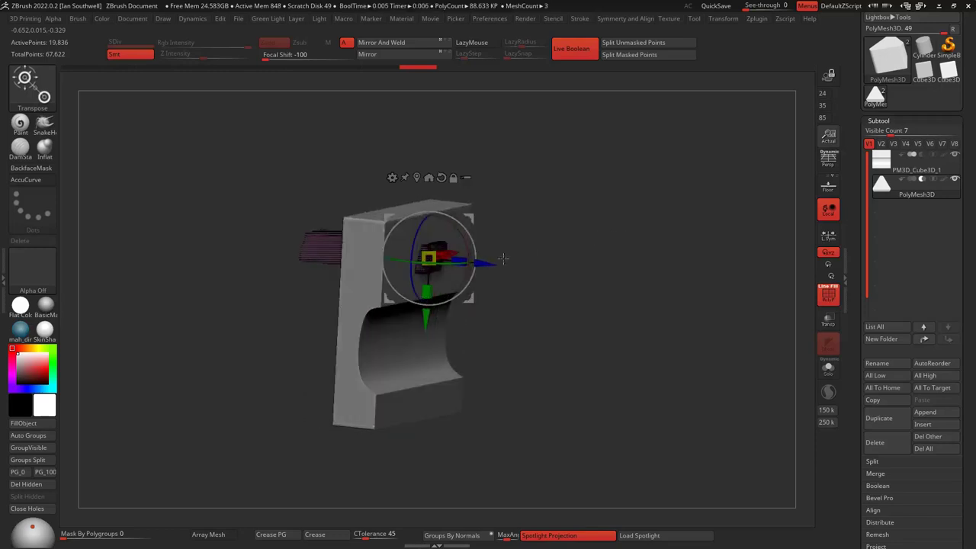
{"action": "left_click_drag", "start_coordinate": [497, 261], "coordinate": [536, 265]}
{"action": "left_click_drag", "start_coordinate": [579, 241], "coordinate": [550, 257], "text": "shift"}
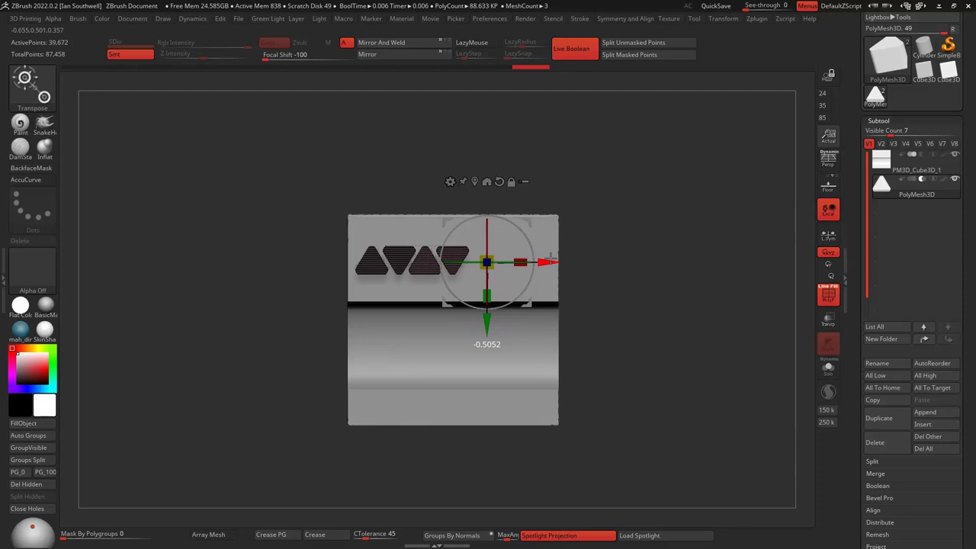
Duplicate the triangle pair repeatedly into a horizontal row running past the block's far edge, and clear the mask.
{"action": "mouse_move", "coordinate": [551, 257]}
{"action": "left_mouse_down", "text": "ctrl"}
{"action": "mouse_move", "coordinate": [831, 261]}
{"action": "mouse_move", "coordinate": [849, 245]}
{"action": "left_mouse_up", "text": "ctrl"}
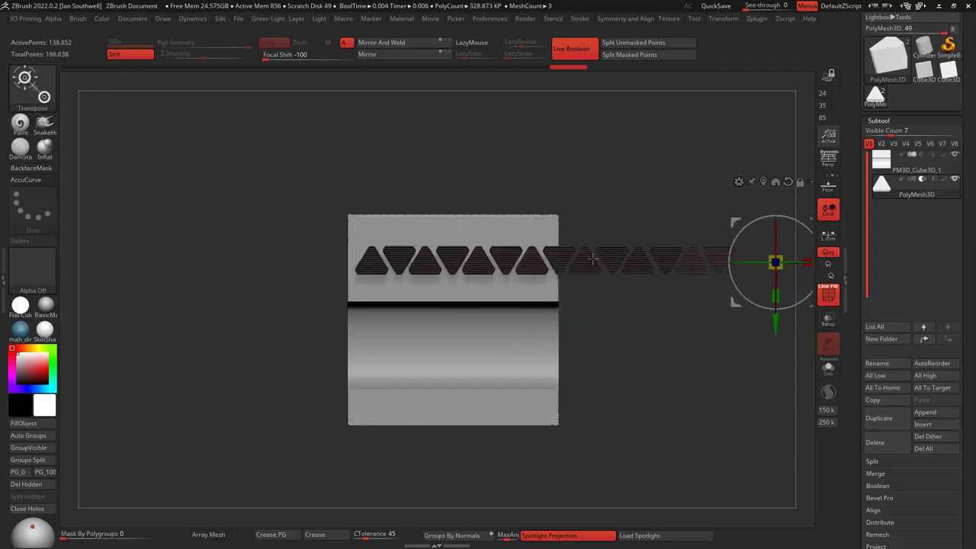
{"action": "left_click_drag", "start_coordinate": [654, 222], "coordinate": [686, 232]}
{"action": "mouse_move", "coordinate": [672, 198]}
{"action": "left_mouse_down", "text": "ctrl"}
{"action": "mouse_move", "coordinate": [612, 203]}
{"action": "mouse_move", "coordinate": [609, 188]}
{"action": "left_mouse_up", "text": "ctrl"}
Turn off the polyframe and shift the triangle row sideways so it cuts across the block's full width.
{"action": "key", "text": "shift+f"}
{"action": "left_click_drag", "start_coordinate": [638, 263], "coordinate": [668, 257], "text": "shift"}
{"action": "left_click_drag", "start_coordinate": [668, 257], "coordinate": [588, 249], "text": "alt"}
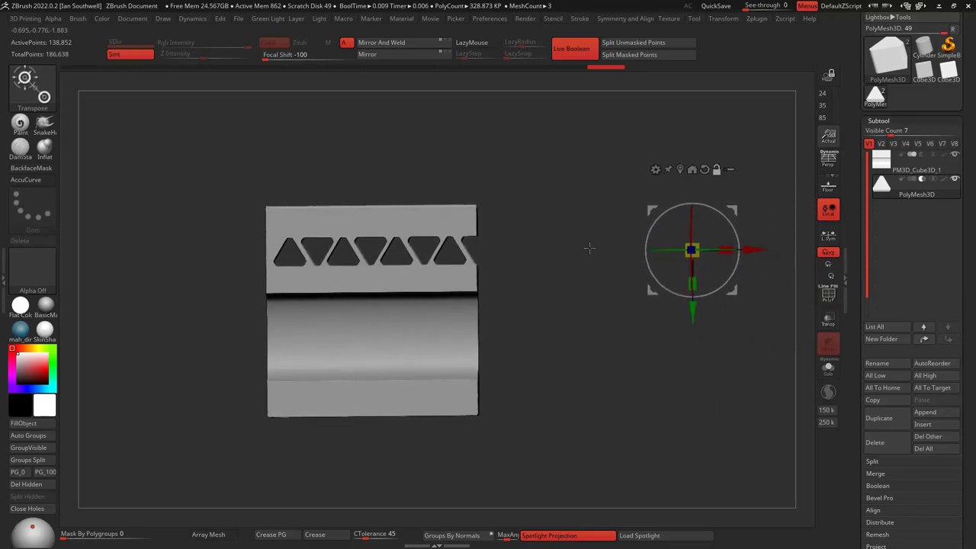
{"action": "left_click_drag", "start_coordinate": [734, 256], "coordinate": [652, 269]}
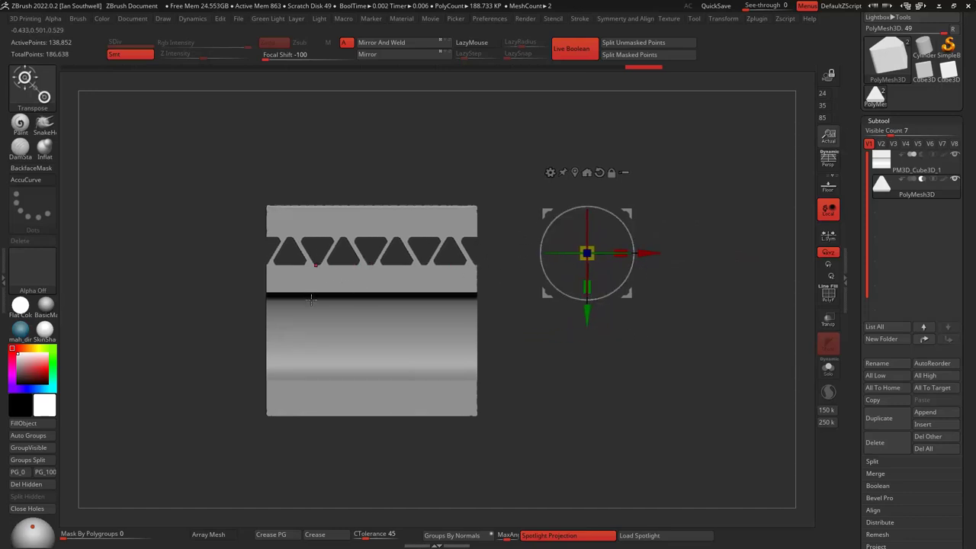
Reopen Spotlight with its shapes tiled uniformly and load the AK_HardSurface Spotlight file that has the rounded-triangle thumbnail.
{"action": "key", "text": "shift+z"}
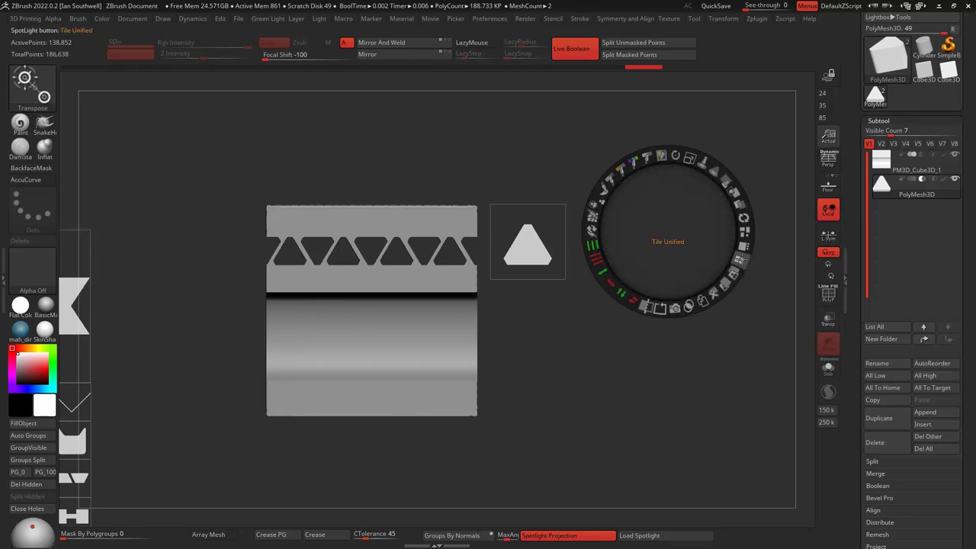
{"action": "left_click", "coordinate": [741, 259]}
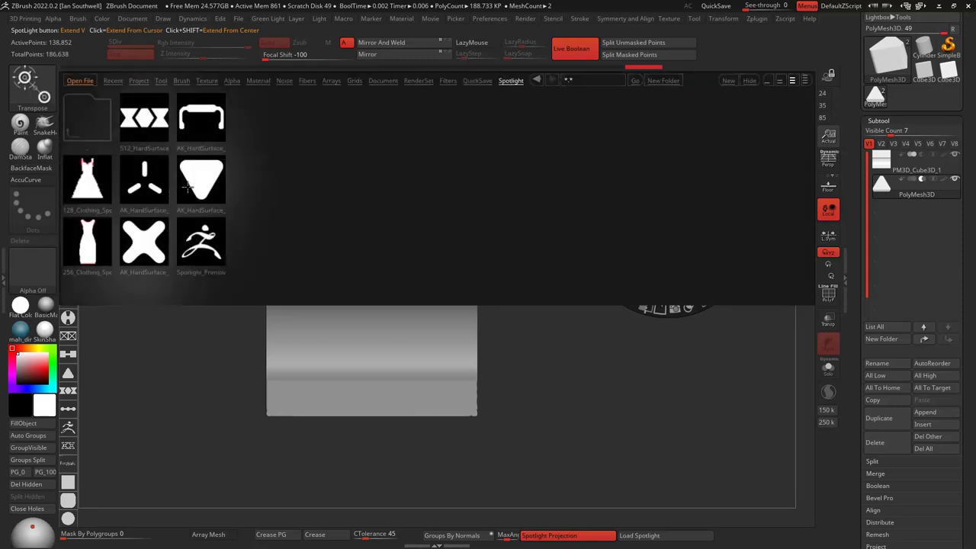
{"action": "double_click", "coordinate": [186, 186]}
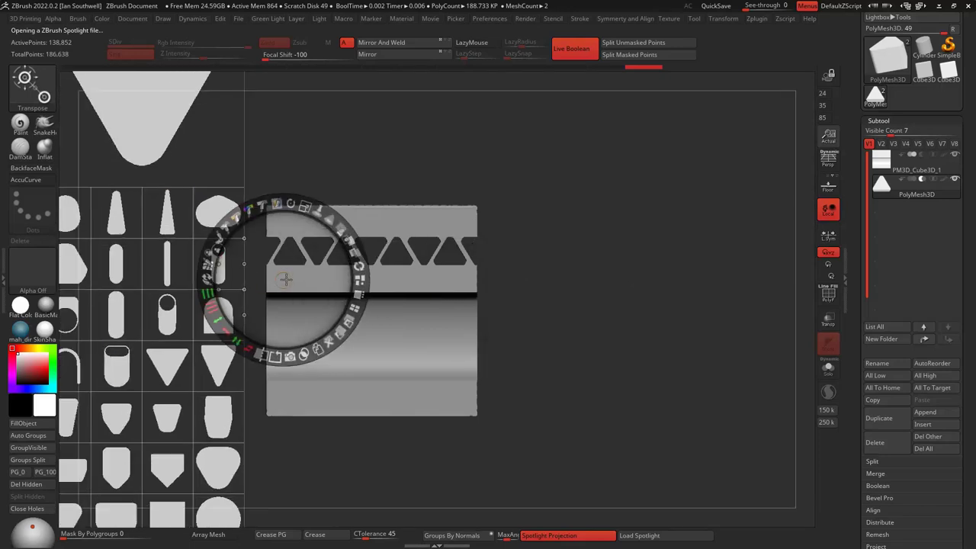
Move the loaded Spotlight shapes beside the block, with the large rounded triangle level with its upper half.
{"action": "left_click_drag", "start_coordinate": [284, 279], "coordinate": [729, 243]}
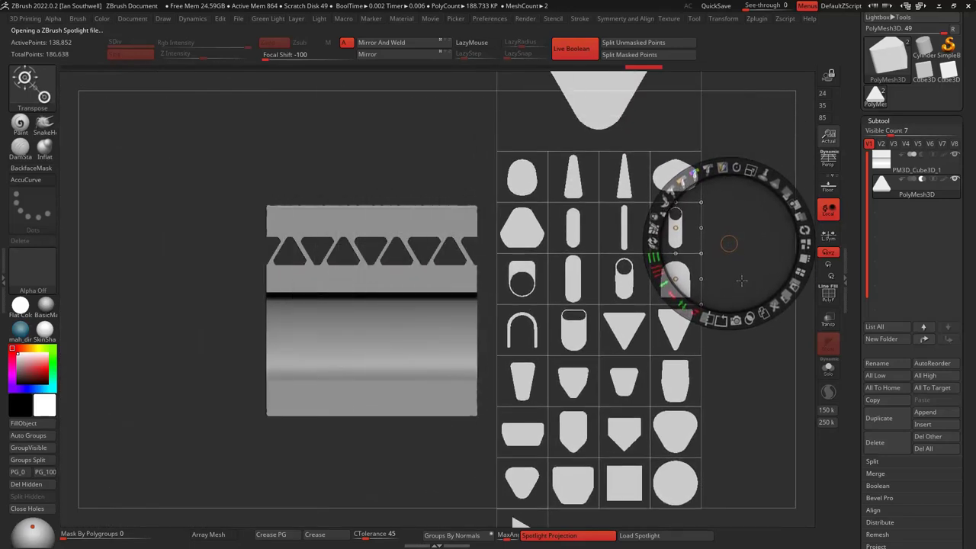
{"action": "left_click_drag", "start_coordinate": [742, 281], "coordinate": [743, 422]}
{"action": "mouse_move", "coordinate": [630, 223]}
{"action": "left_mouse_down"}
{"action": "mouse_move", "coordinate": [649, 220]}
{"action": "mouse_move", "coordinate": [632, 219]}
{"action": "left_mouse_up"}
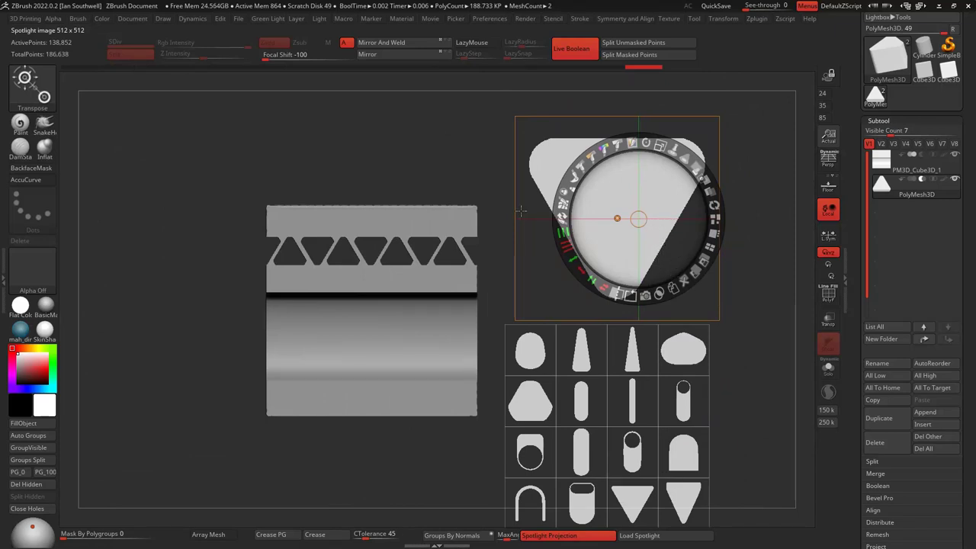